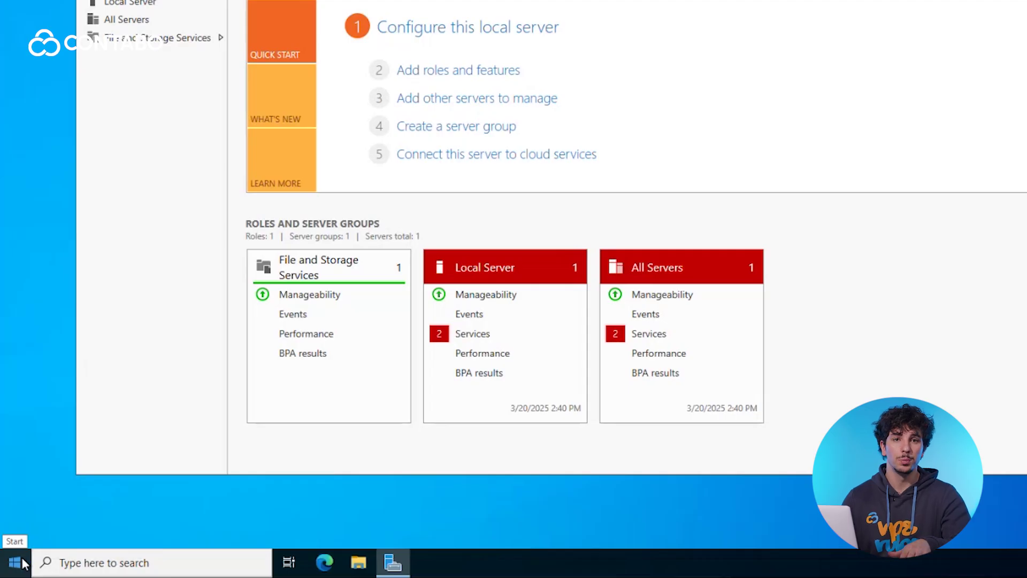
Step: Launch Registry Editor with regedit and approve the UAC prompt
{"action": "key", "text": "super+r"}
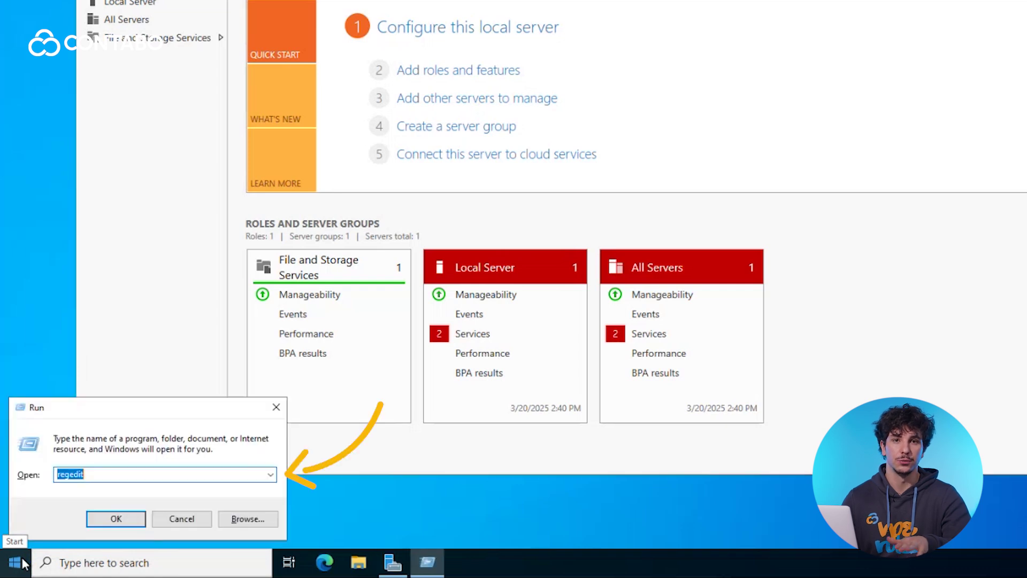
{"action": "left_click", "coordinate": [117, 518]}
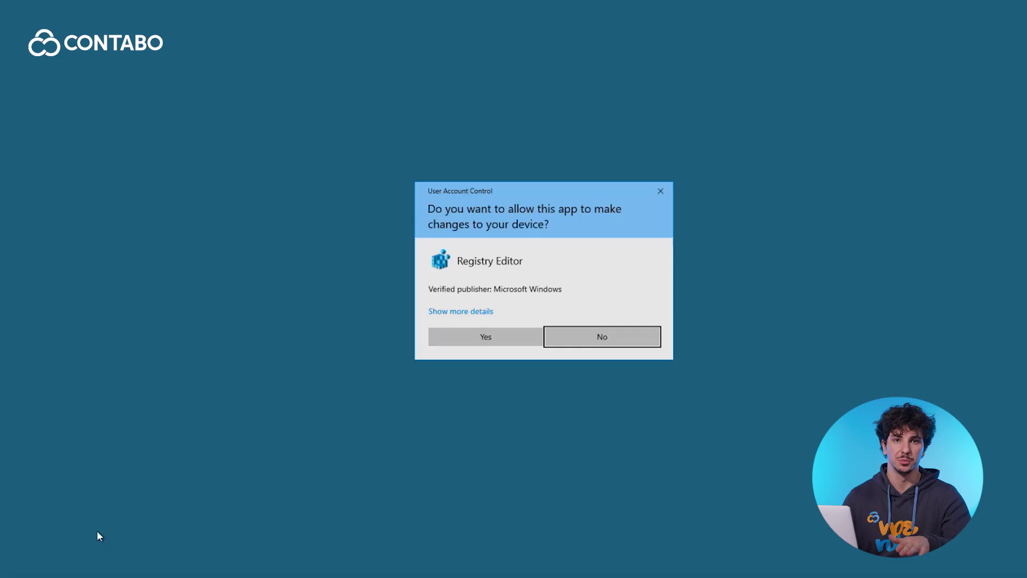
{"action": "left_click", "coordinate": [486, 336]}
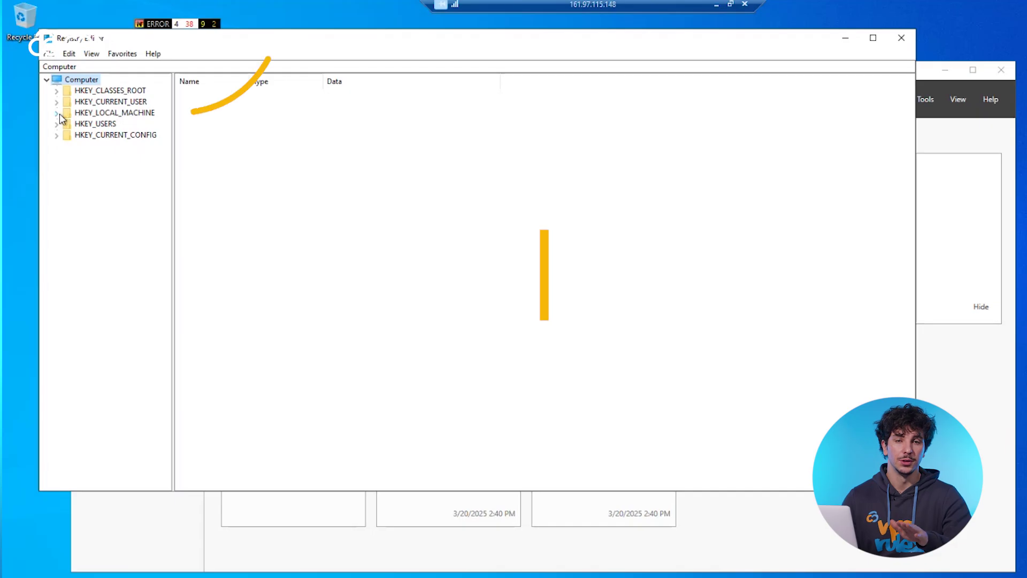
Step: Set PortNumber under HKLM\SYSTEM\...\WinStations\RDP-Tcp to 1025 decimal
{"action": "left_click", "coordinate": [56, 113]}
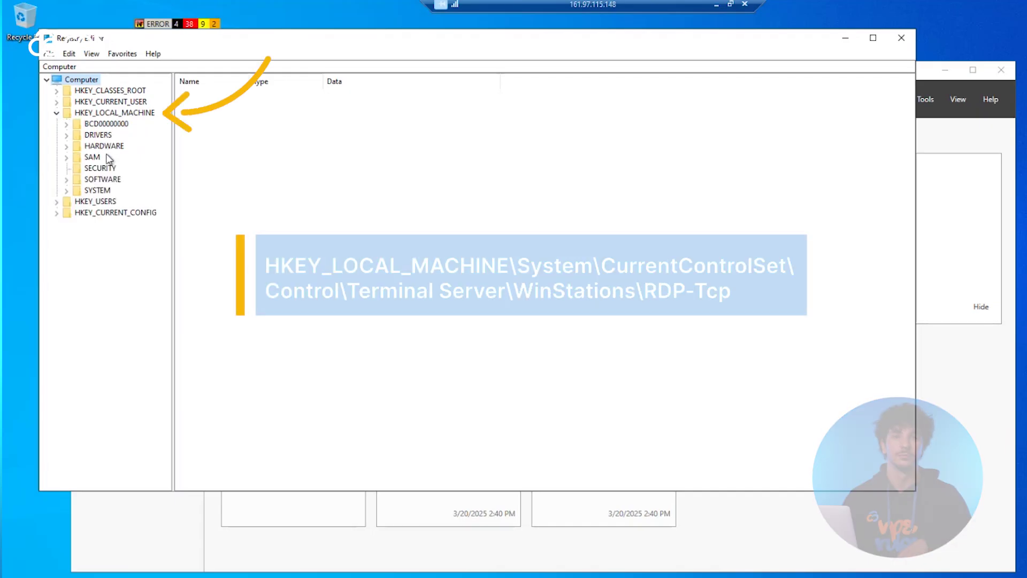
{"action": "left_click", "coordinate": [67, 190]}
{"action": "scroll", "coordinate": [107, 268], "scroll_direction": "down", "scroll_amount": 10}
{"action": "left_click", "coordinate": [96, 280]}
{"action": "left_click", "coordinate": [106, 435]}
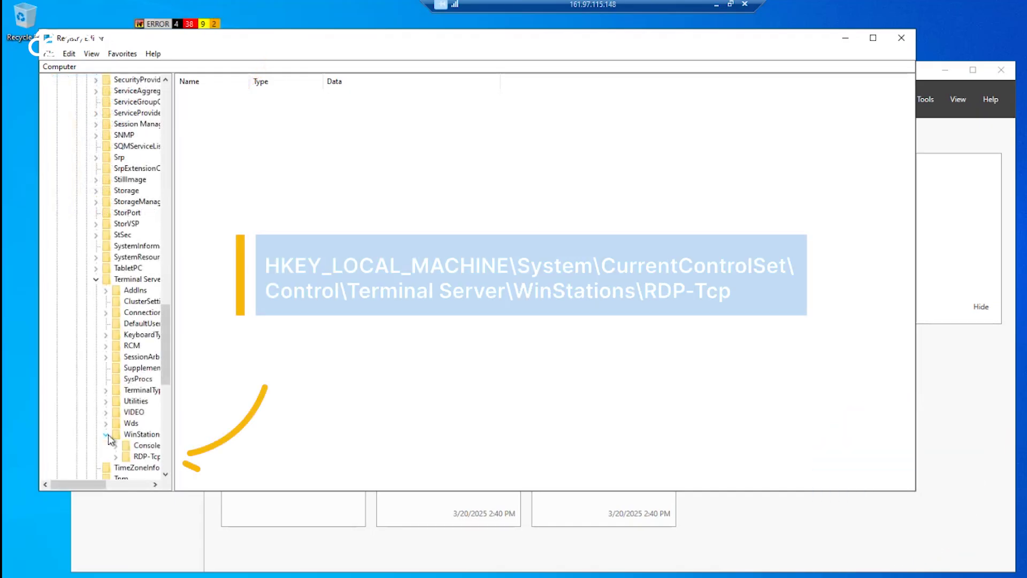
{"action": "left_click", "coordinate": [143, 457]}
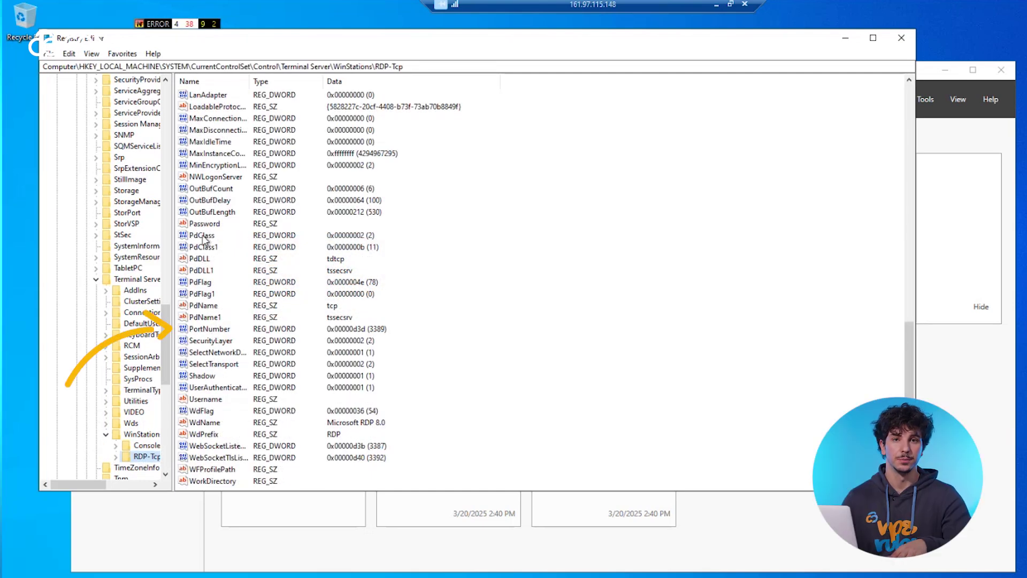
{"action": "double_click", "coordinate": [217, 330]}
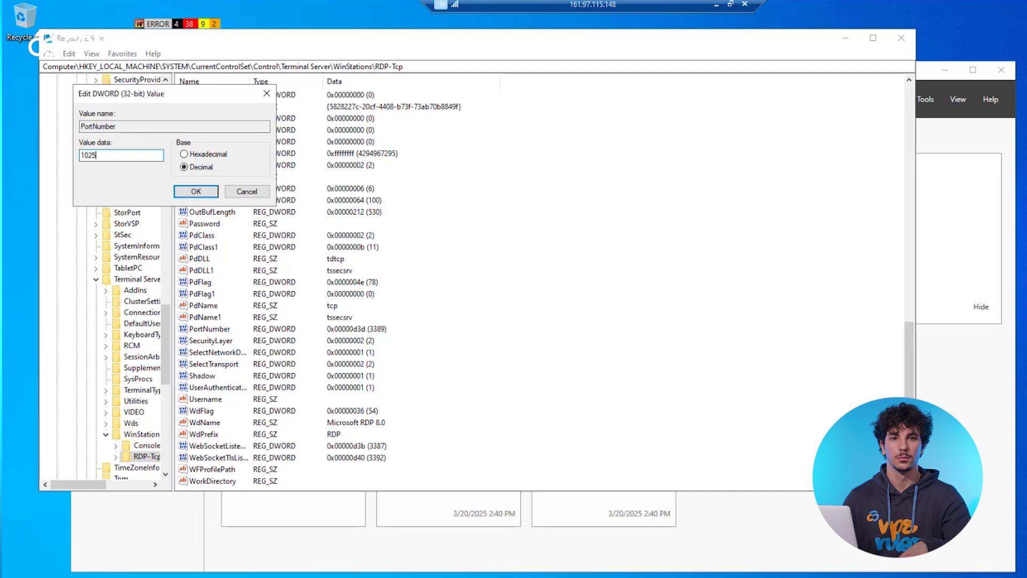
{"action": "left_click", "coordinate": [196, 191]}
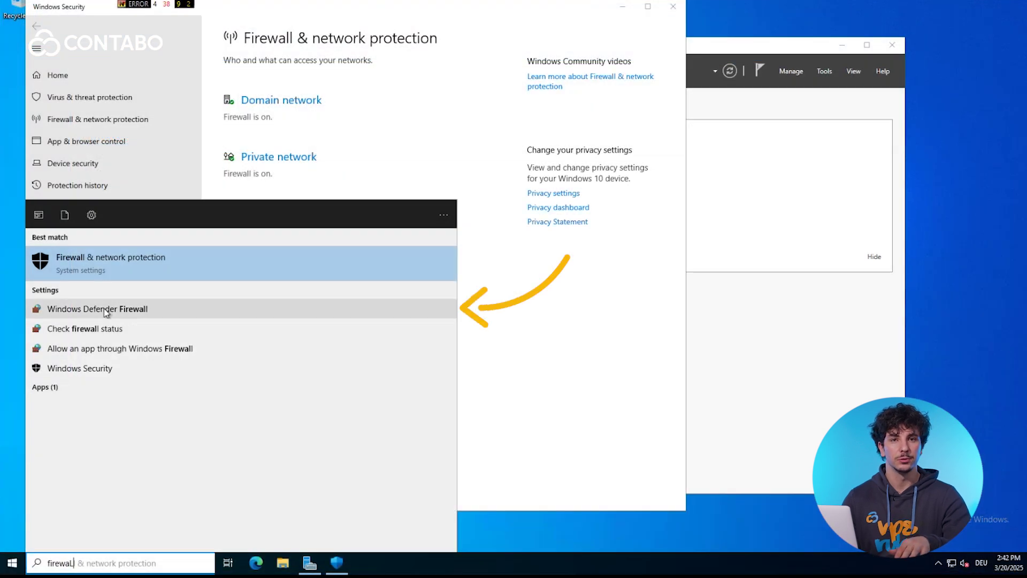
Step: Start a new inbound Port rule in advanced firewall settings for TCP local port 1025
{"action": "left_click", "coordinate": [103, 308]}
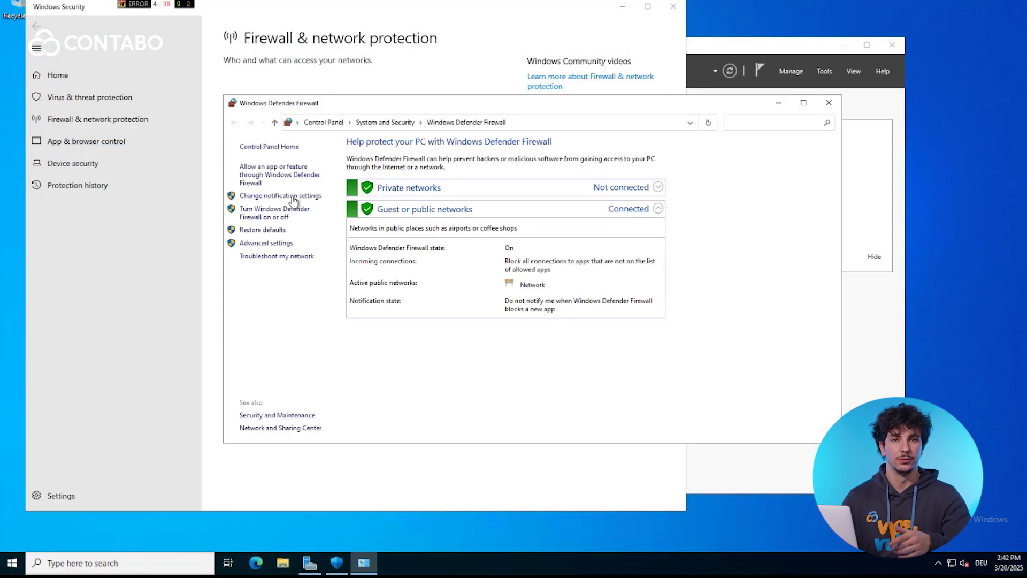
{"action": "left_click", "coordinate": [275, 243]}
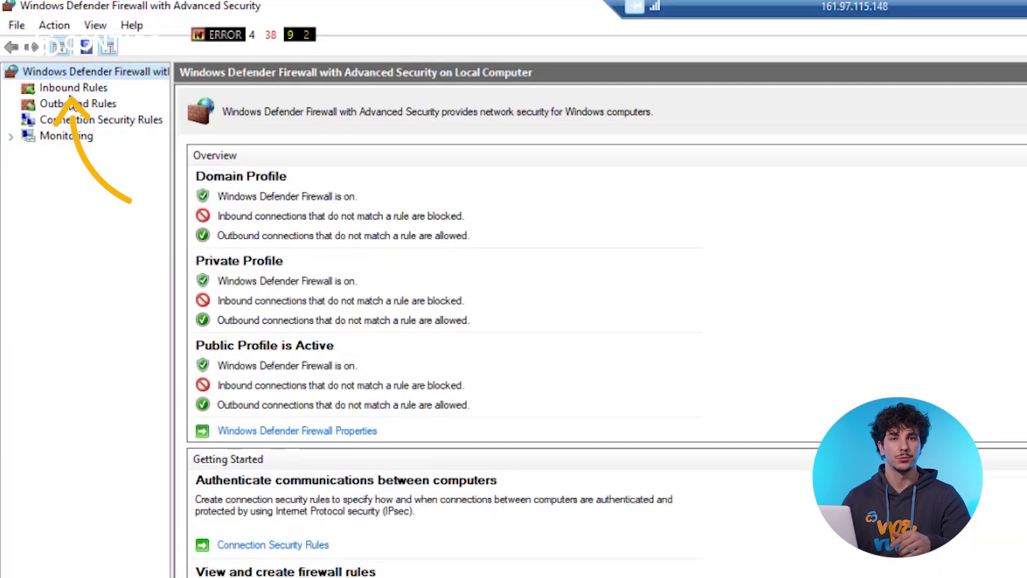
{"action": "left_click", "coordinate": [73, 88]}
{"action": "left_click", "coordinate": [875, 75]}
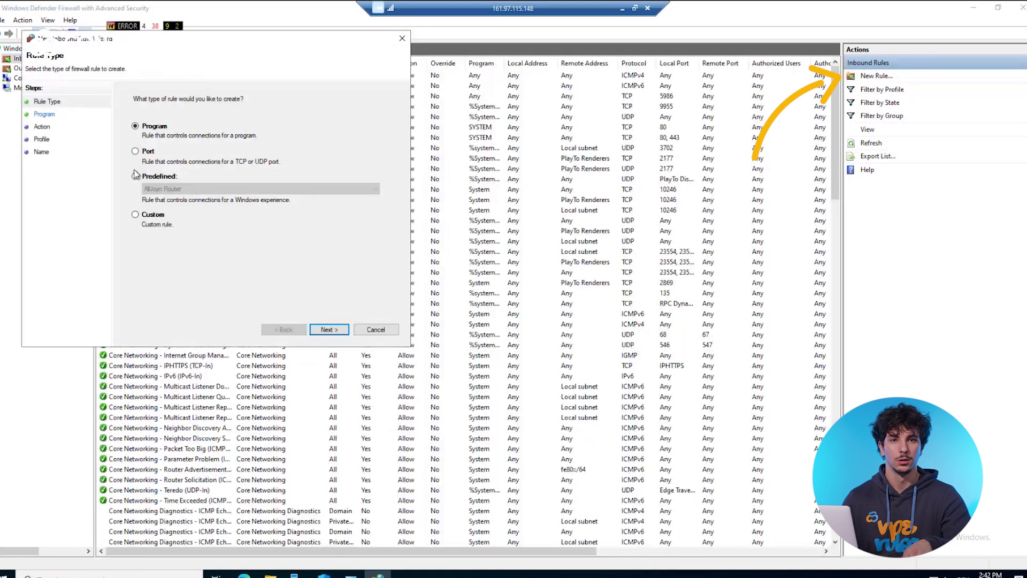
{"action": "left_click", "coordinate": [329, 330]}
{"action": "type", "text": "1025"}
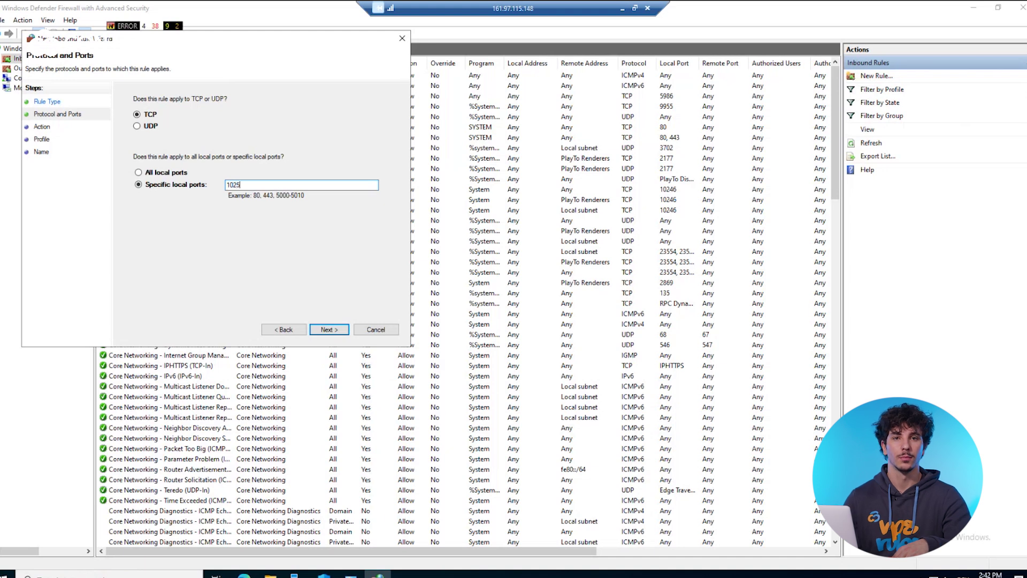
Step: Confirm the firewall rule's TCP port 1025, then append :1025 to the Remote Desktop computer address
{"action": "left_click", "coordinate": [327, 329]}
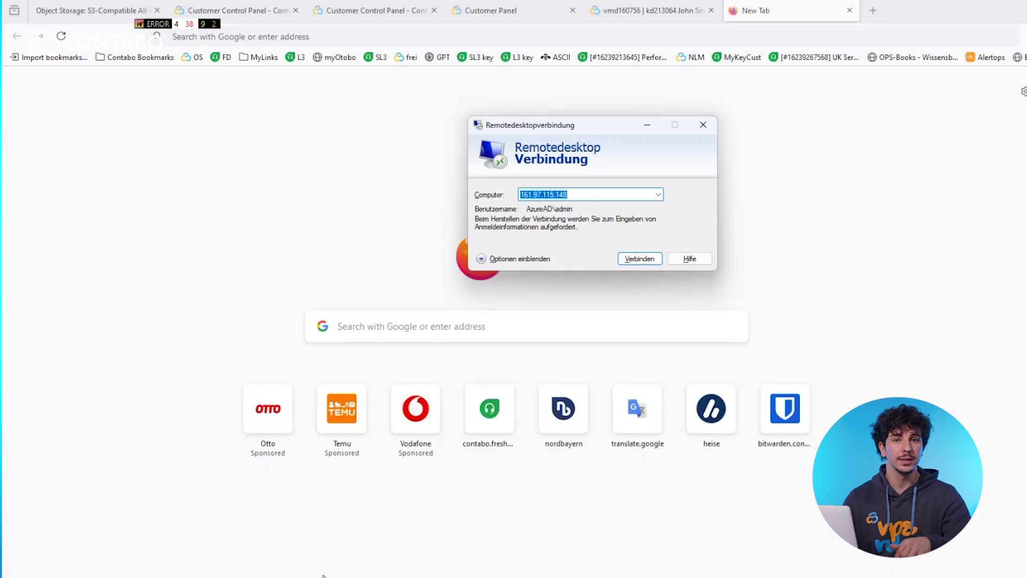
{"action": "left_click", "coordinate": [603, 193]}
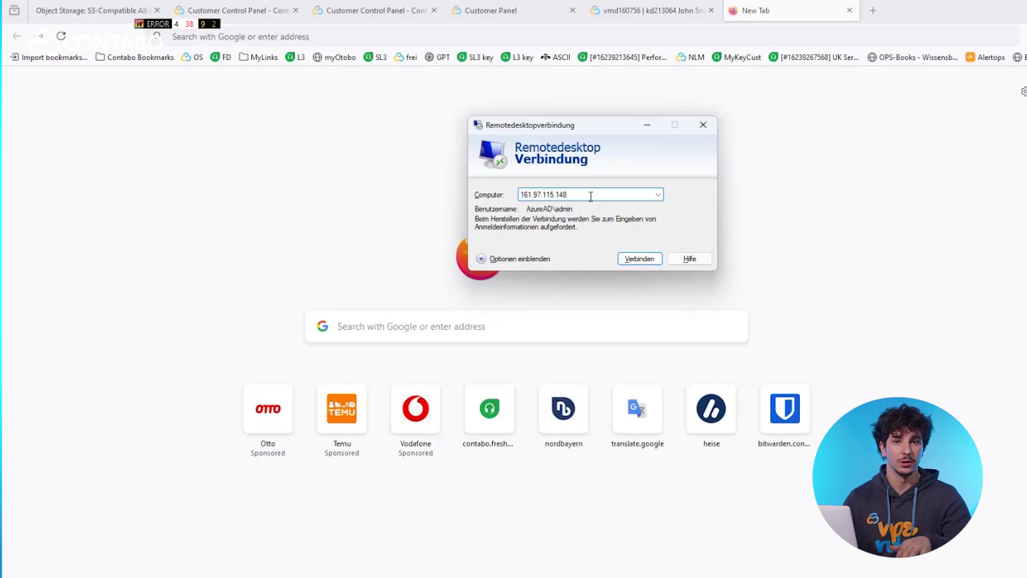
{"action": "type", "text": ":1025"}
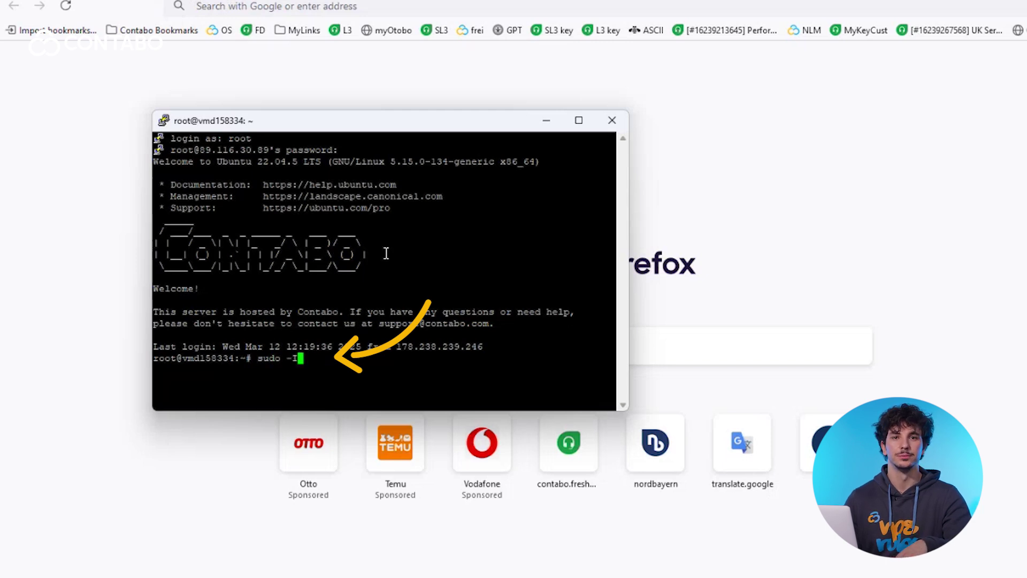
Step: Check sudo privileges with sudo -l and open /etc/ssh/sshd_config in nano
{"action": "key", "text": "Return"}
{"action": "type", "text": "sudo -l"}
{"action": "key", "text": "Return"}
{"action": "type", "text": "nano /etc/ssh/sshd_config"}
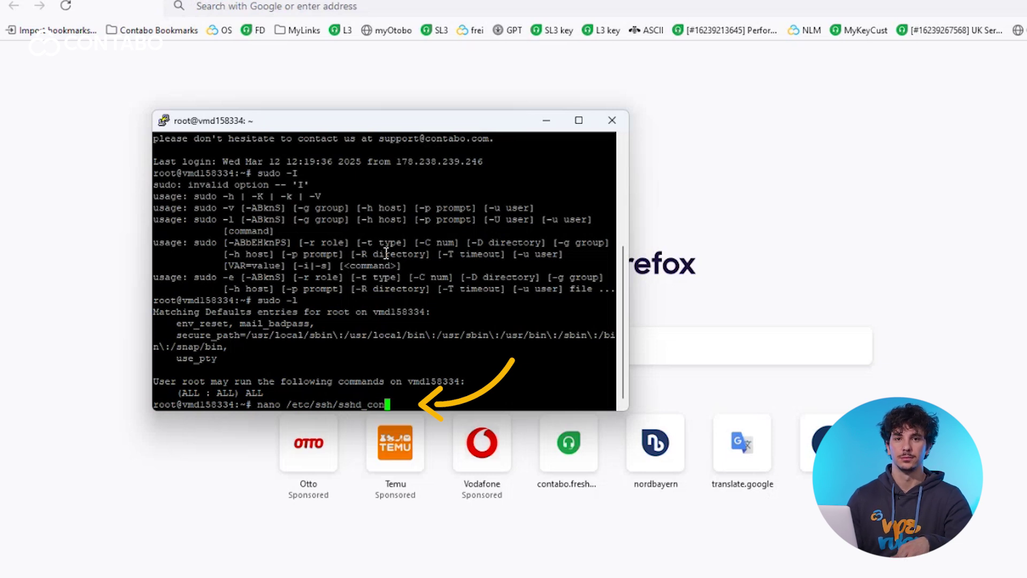
{"action": "key", "text": "Return"}
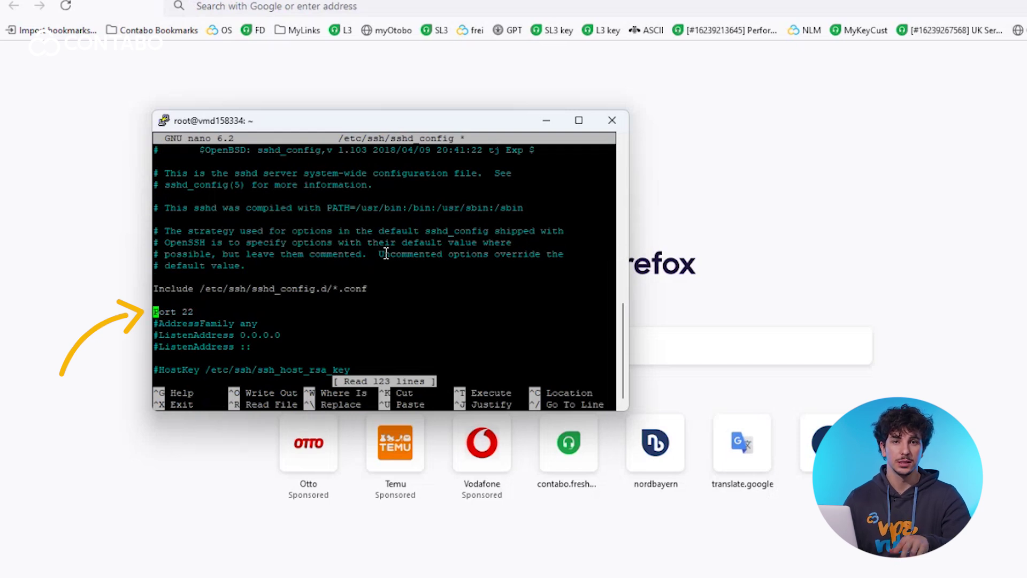
Step: Change the sshd Port from 22 to 1026, save the file, and restart sshd
{"action": "key", "text": "Right"}
{"action": "key", "text": "Right"}
{"action": "key", "text": "Right"}
{"action": "key", "text": "Right"}
{"action": "key", "text": "Right"}
{"action": "key", "text": "Right"}
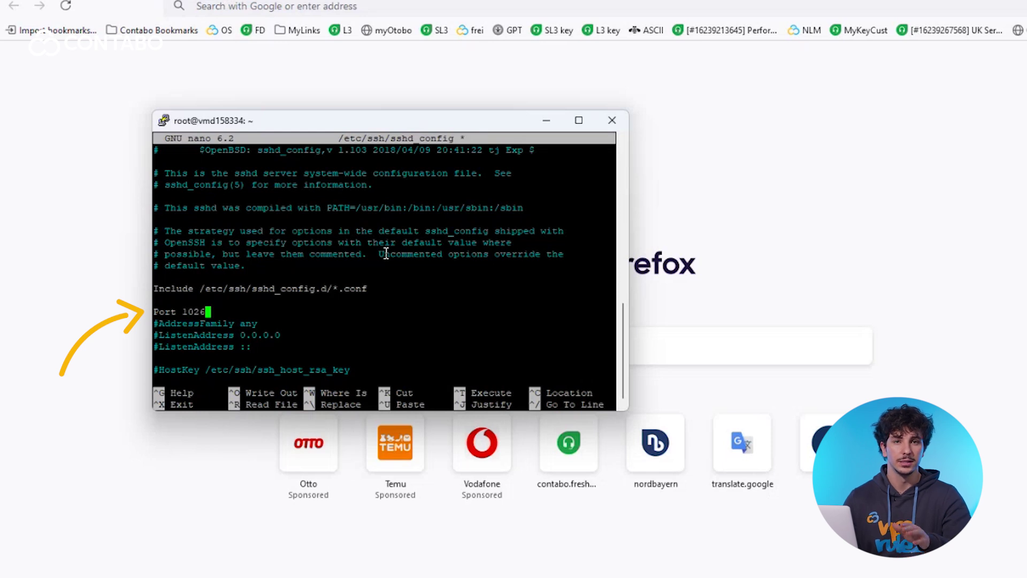
{"action": "key", "text": "ctrl+o"}
{"action": "key", "text": "Return"}
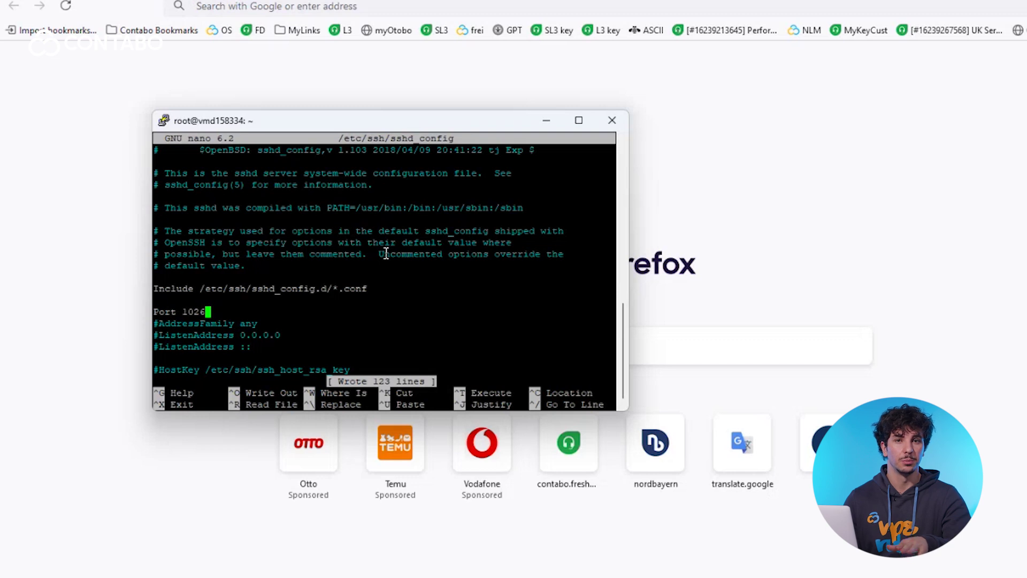
{"action": "key", "text": "ctrl+x"}
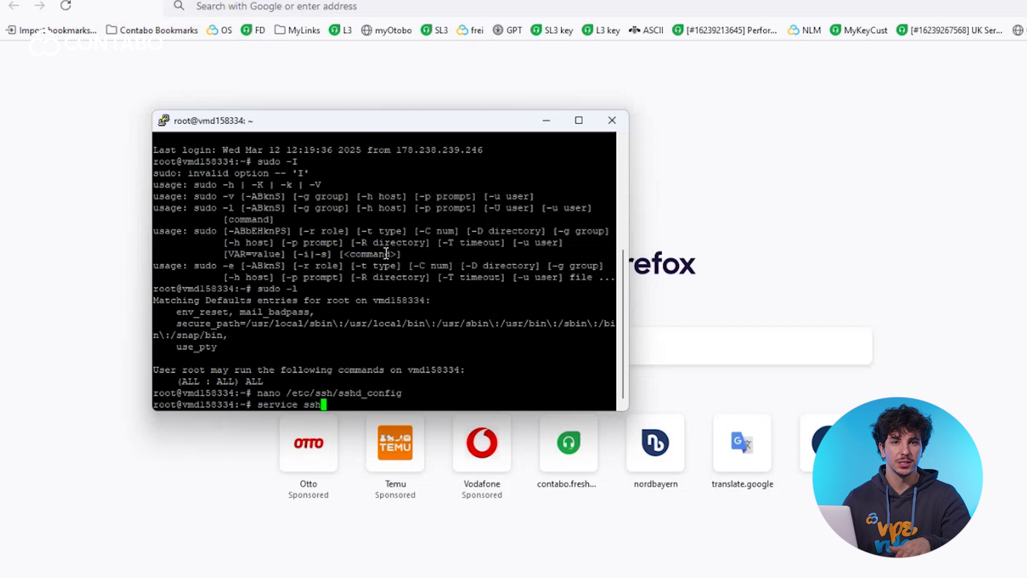
{"action": "type", "text": "service sshd restart"}
{"action": "key", "text": "Return"}
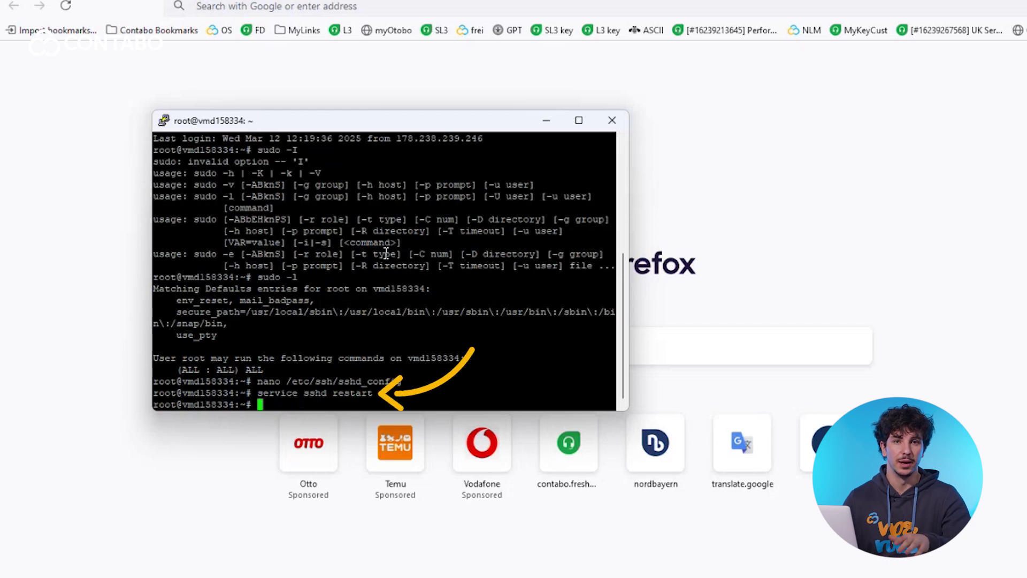